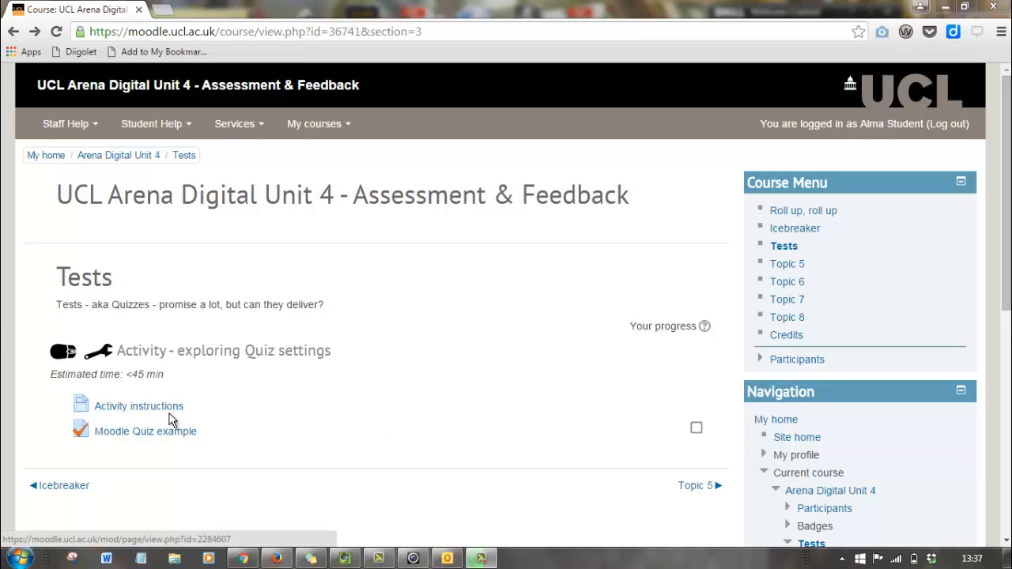
Open the Tests section's Activity instructions in a new browser tab and view them.
right_click(140, 405)
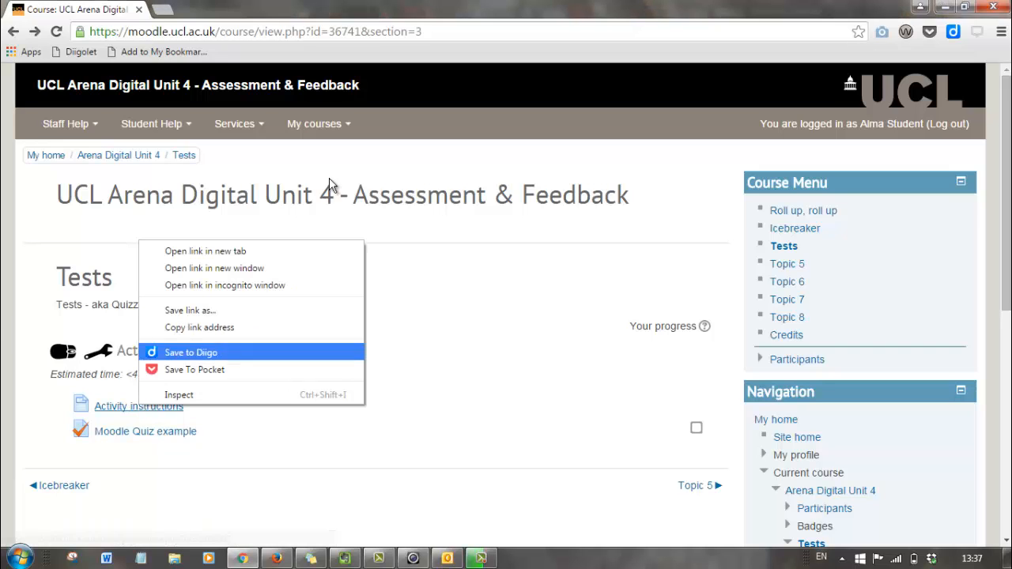
click(260, 251)
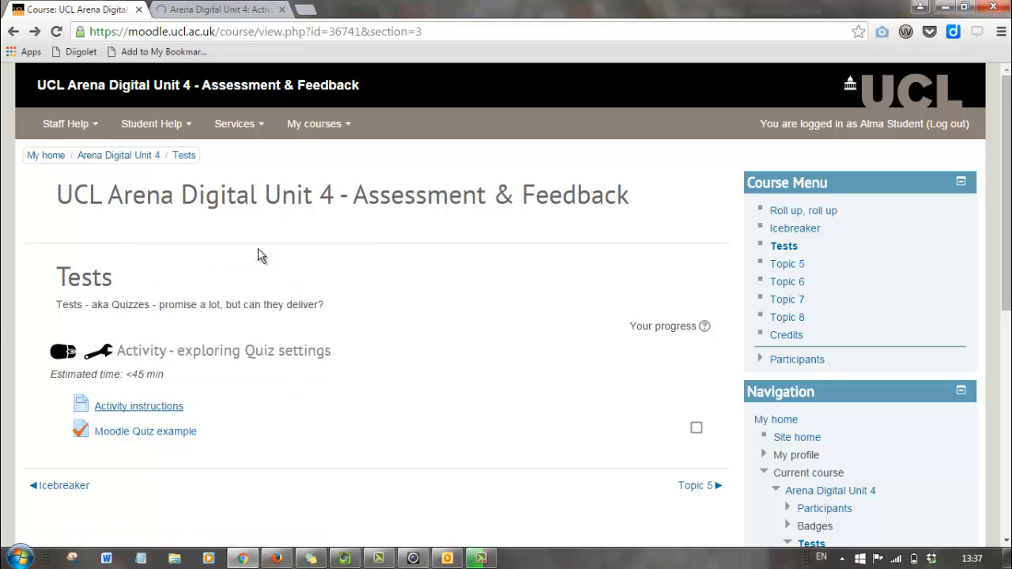
click(237, 10)
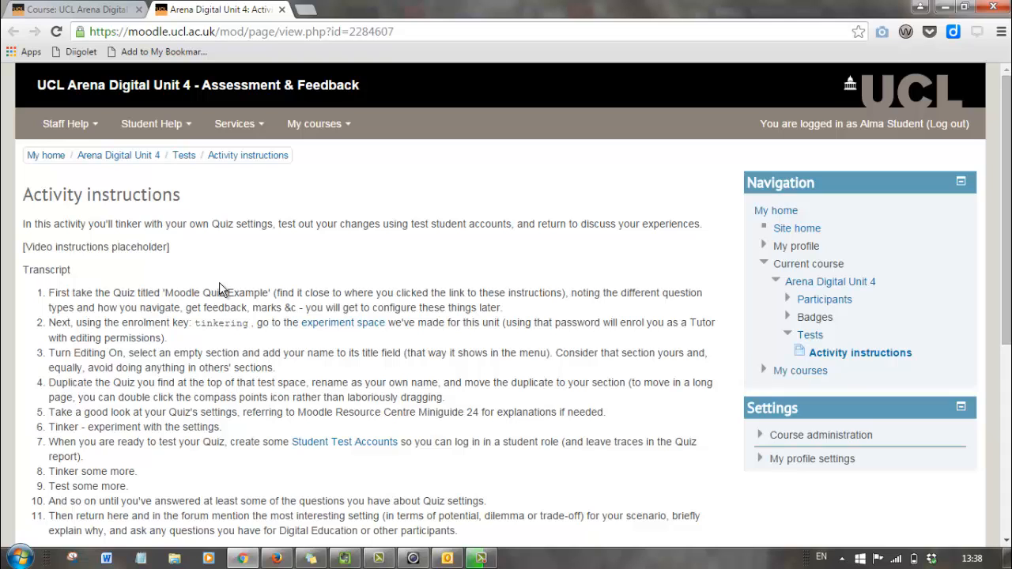
View the Moodle Quiz example (1 attempt, 10-minute limit), then return to the Activity instructions.
click(88, 9)
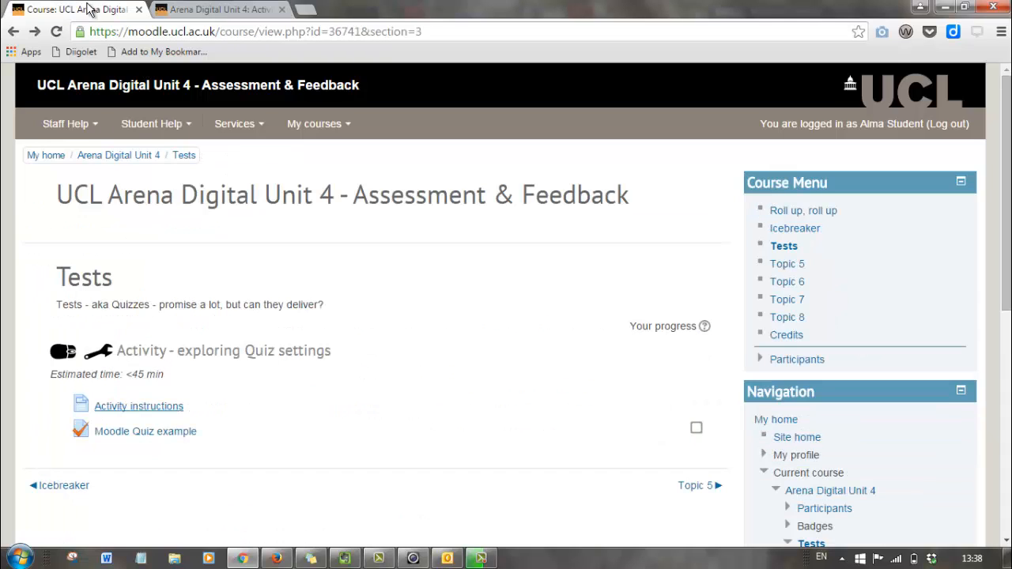
click(150, 434)
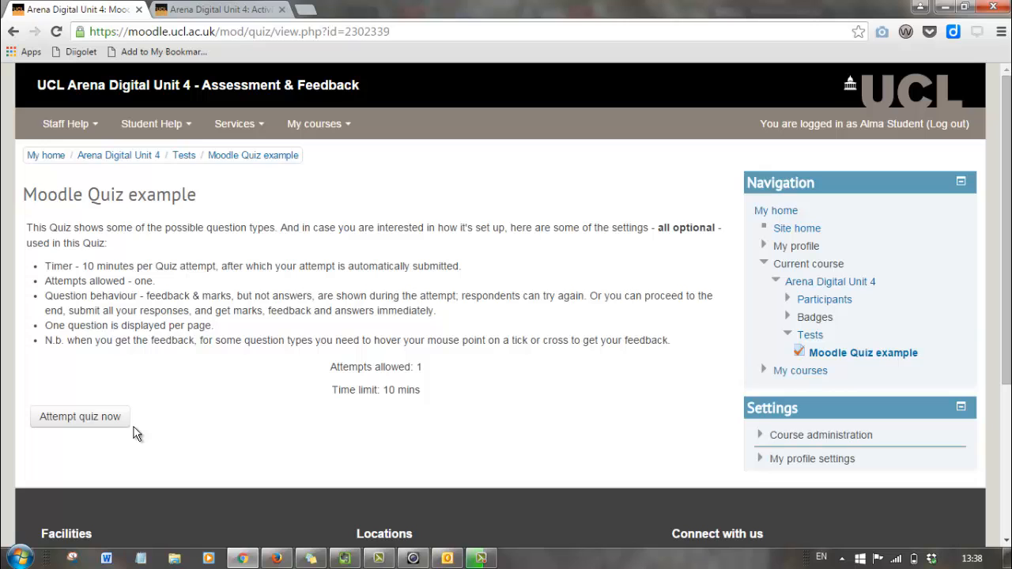
click(226, 11)
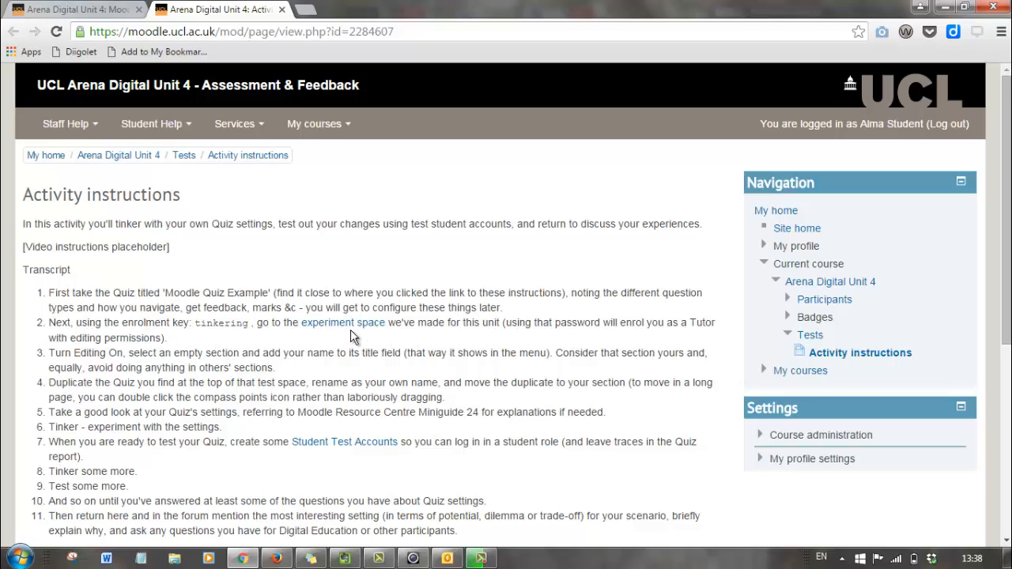
Select the enrolment key, then open the experiment space's enrolment options in a new tab.
double_click(219, 324)
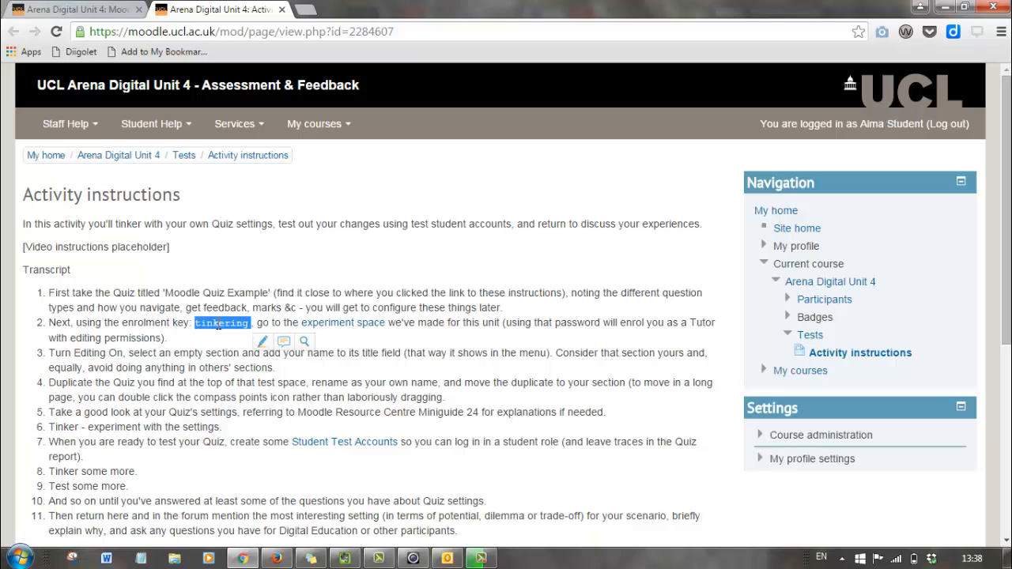
right_click(348, 330)
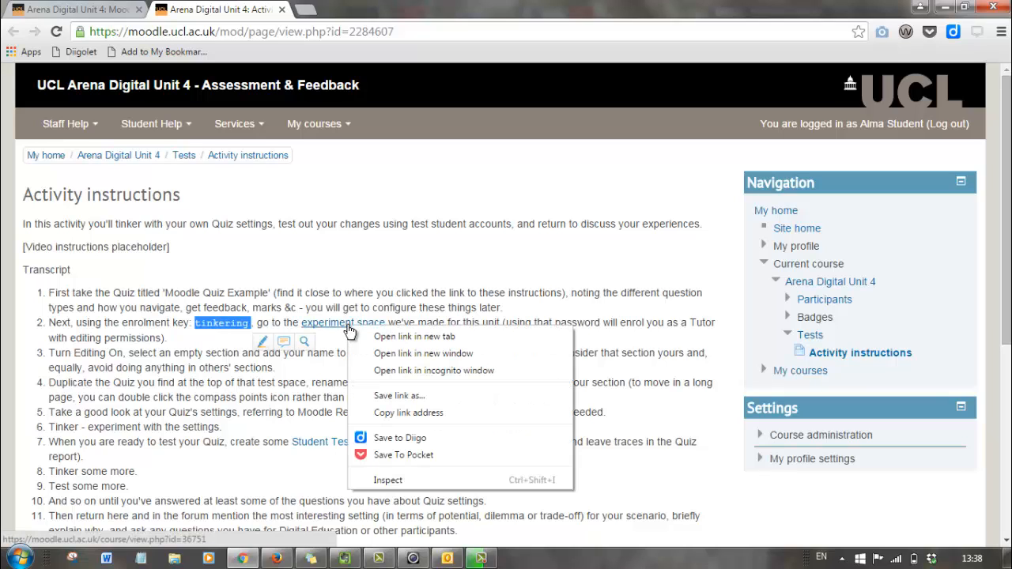
click(400, 337)
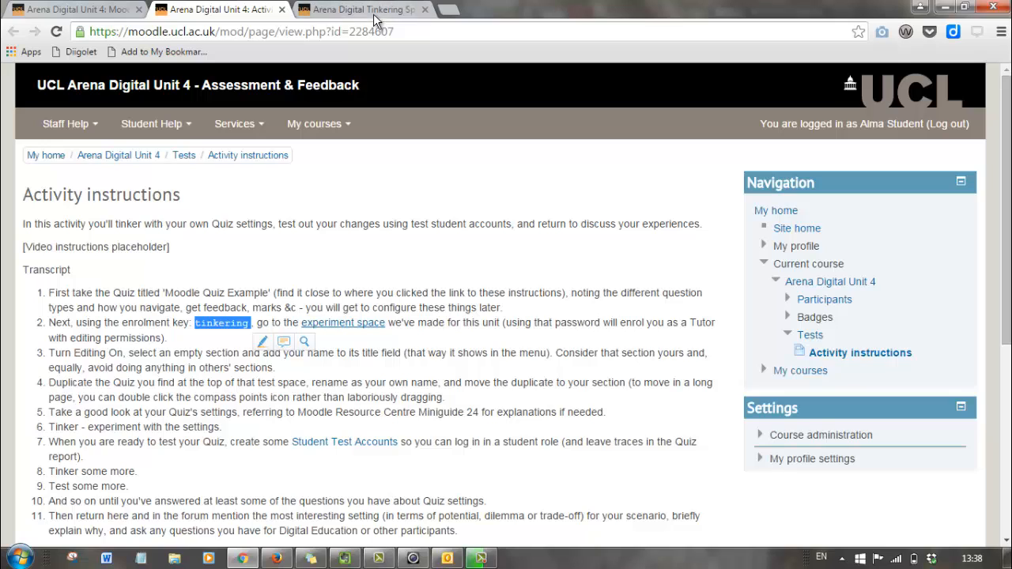
click(373, 15)
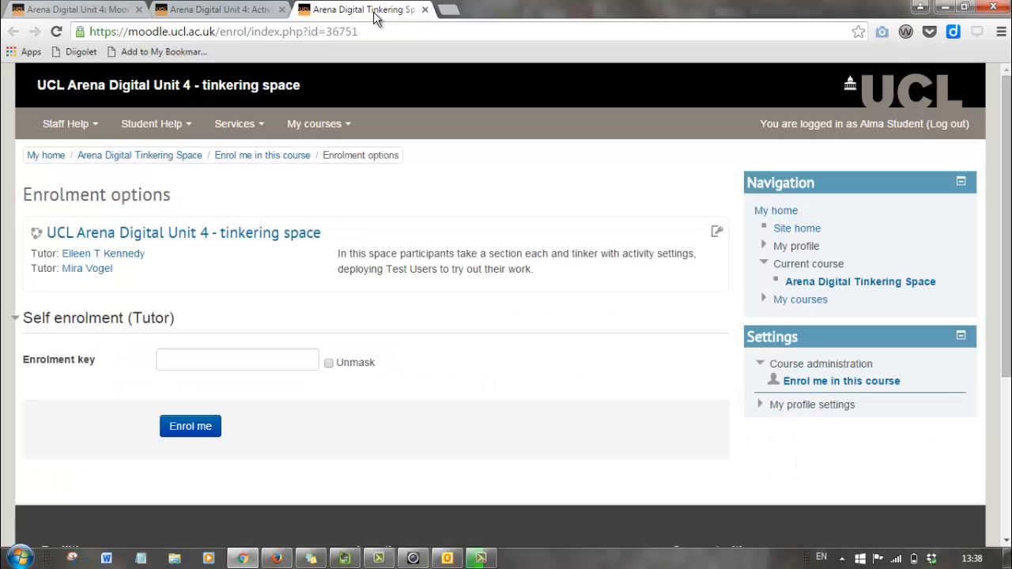
Enter the enrolment key from the instructions into the Enrolment key field, with Unmask ticked.
click(224, 366)
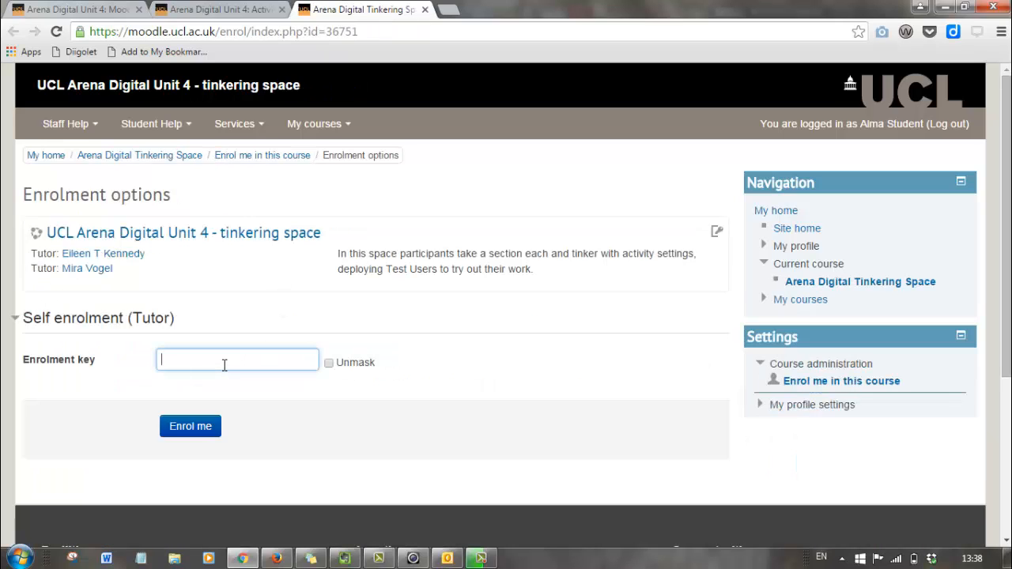
click(329, 364)
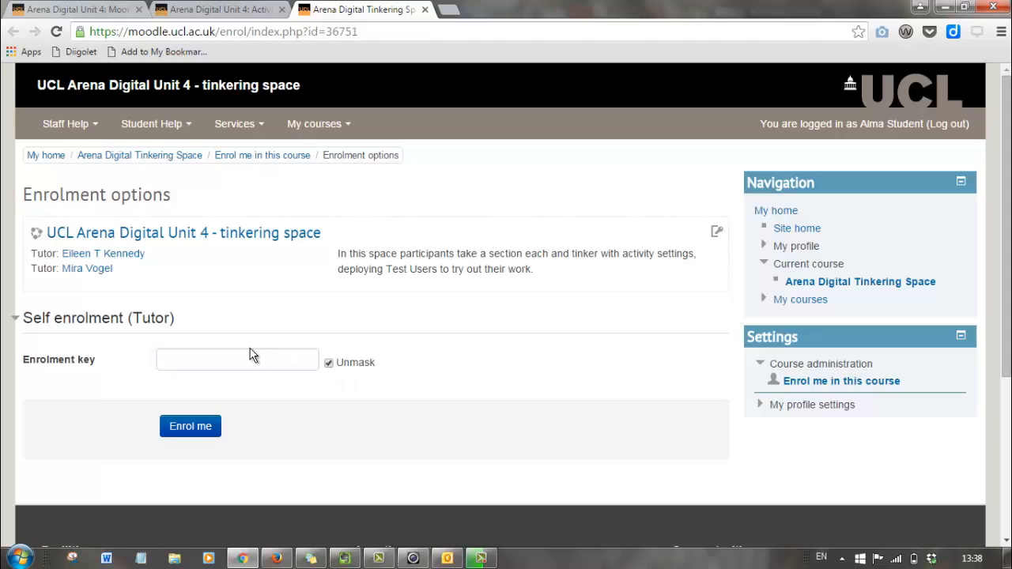
click(244, 361)
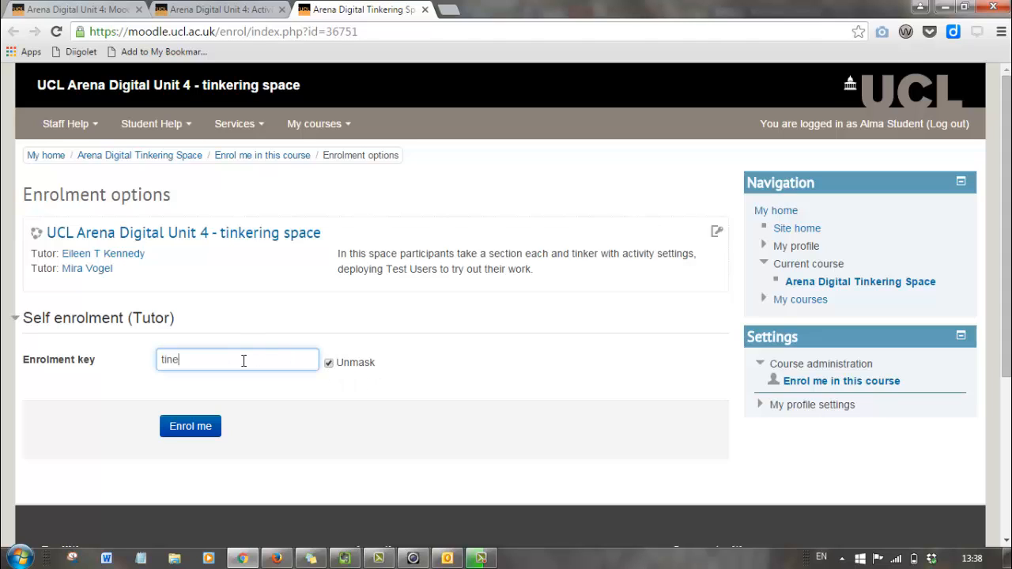
Enrol in the UCL Arena Digital Unit 4 Tinkering Space after rechecking the instructions.
click(196, 430)
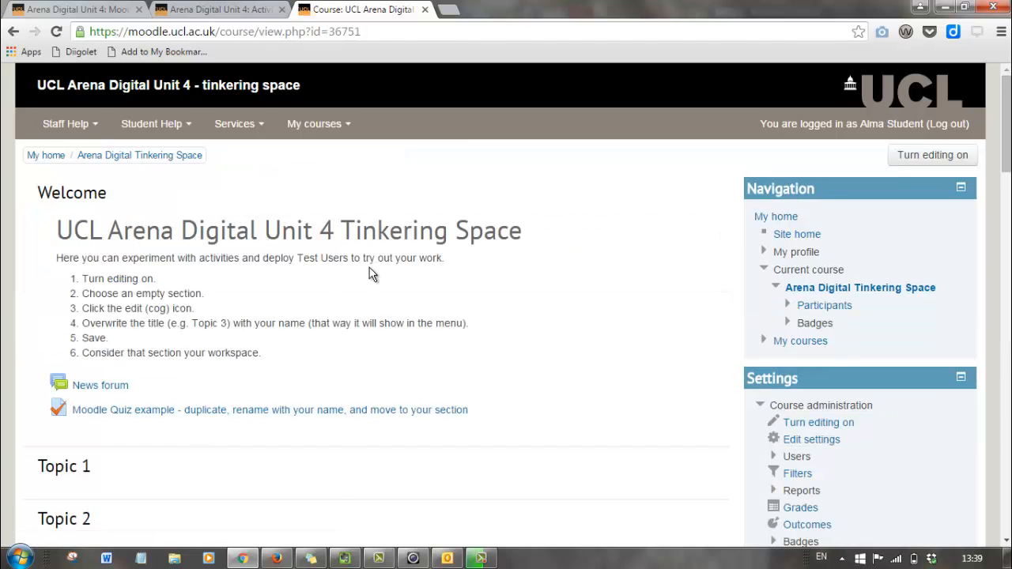
click(229, 10)
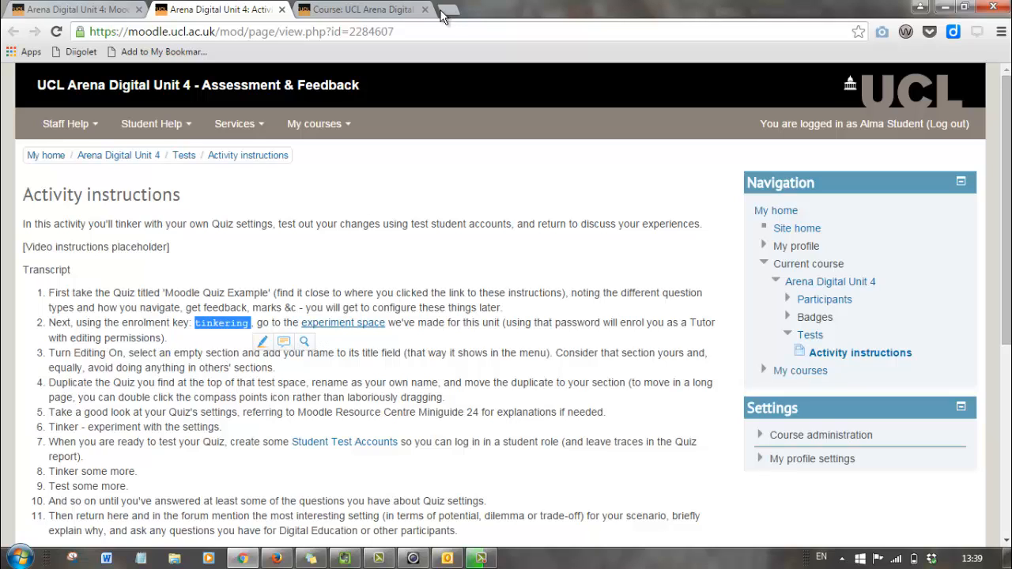
click(360, 10)
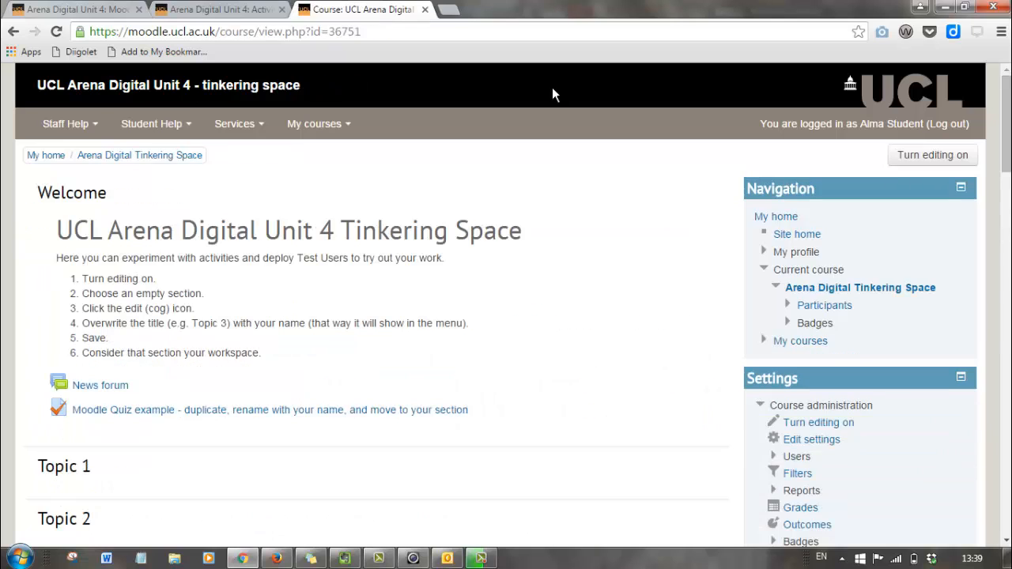
Turn editing on in the Tinkering Space course to reveal editable Topic sections.
click(934, 155)
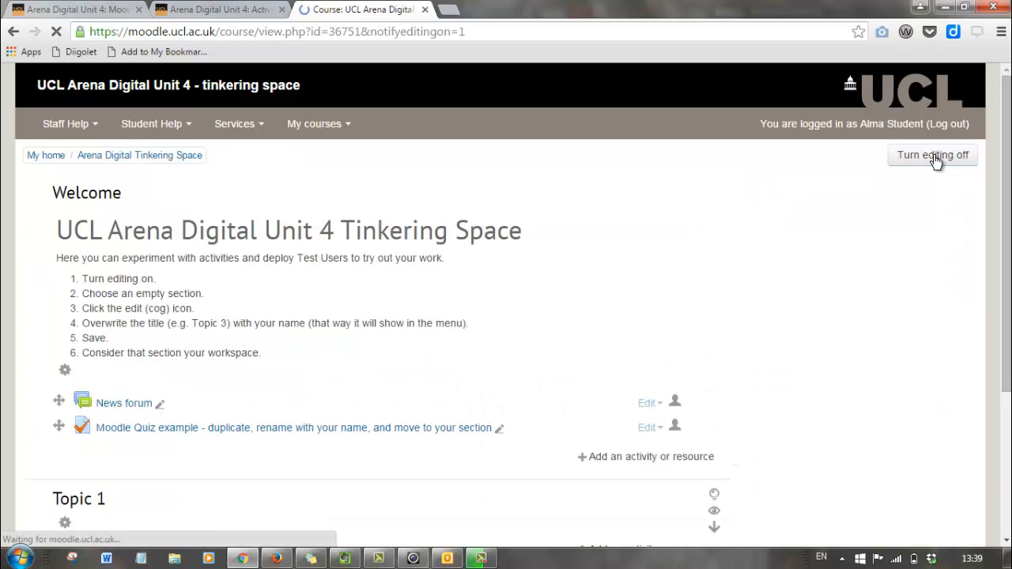
scroll(528, 237, down, 5)
scroll(528, 238, up, 1)
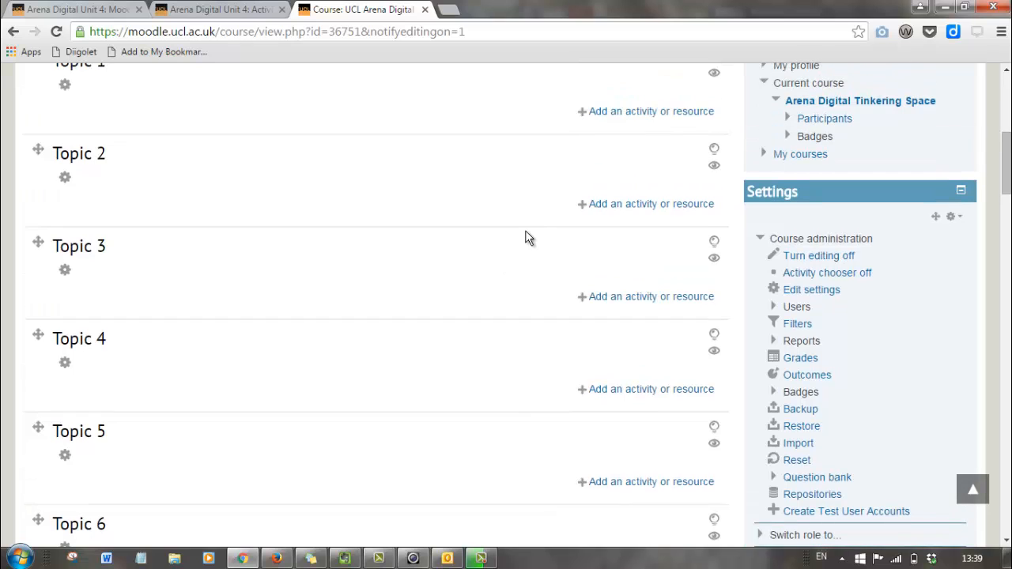
scroll(529, 238, up, 1)
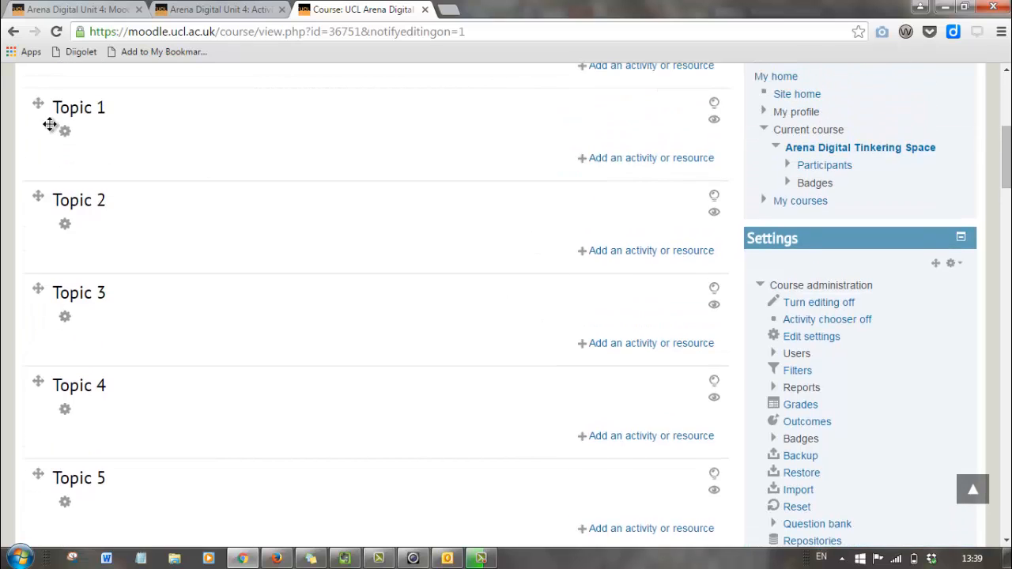
Replace Topic 1's default name with the student's possessive first name and save it.
click(64, 136)
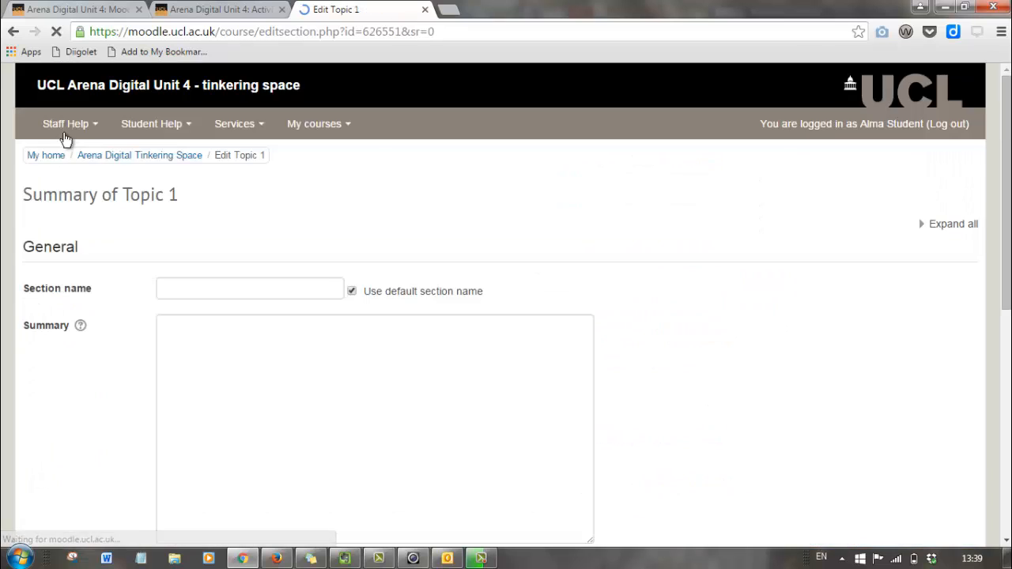
click(352, 292)
click(278, 286)
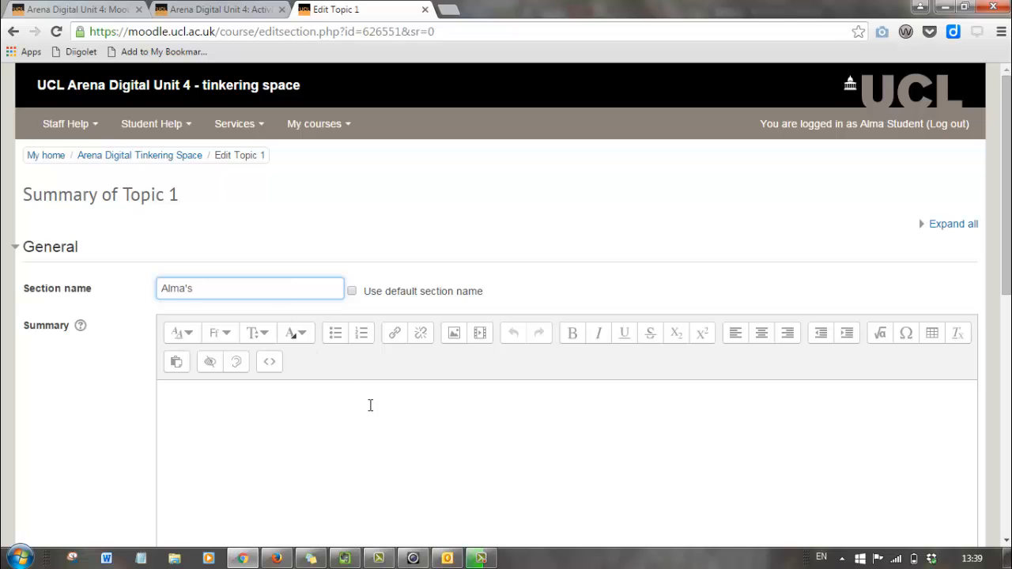
scroll(344, 438, down, 5)
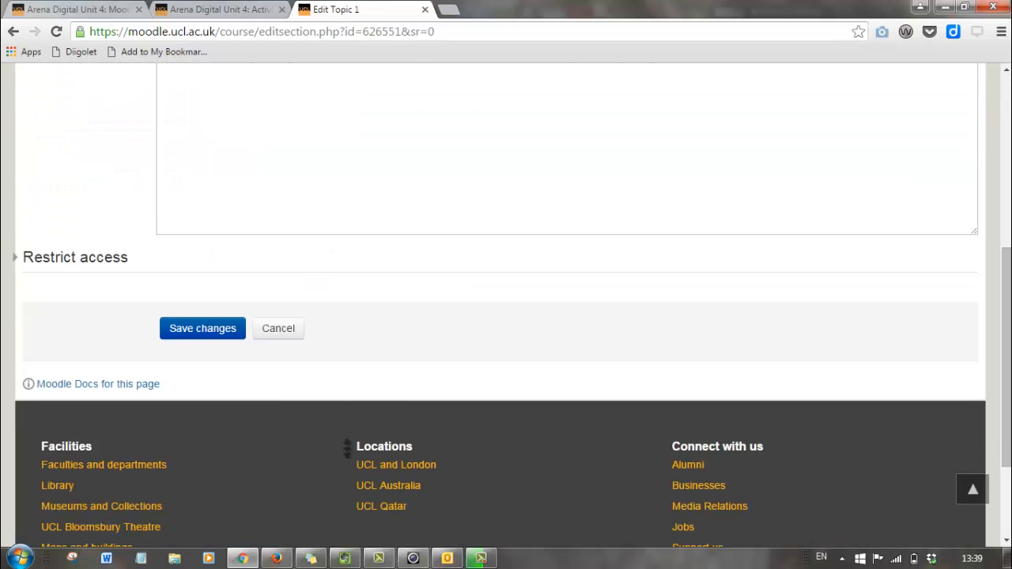
click(195, 340)
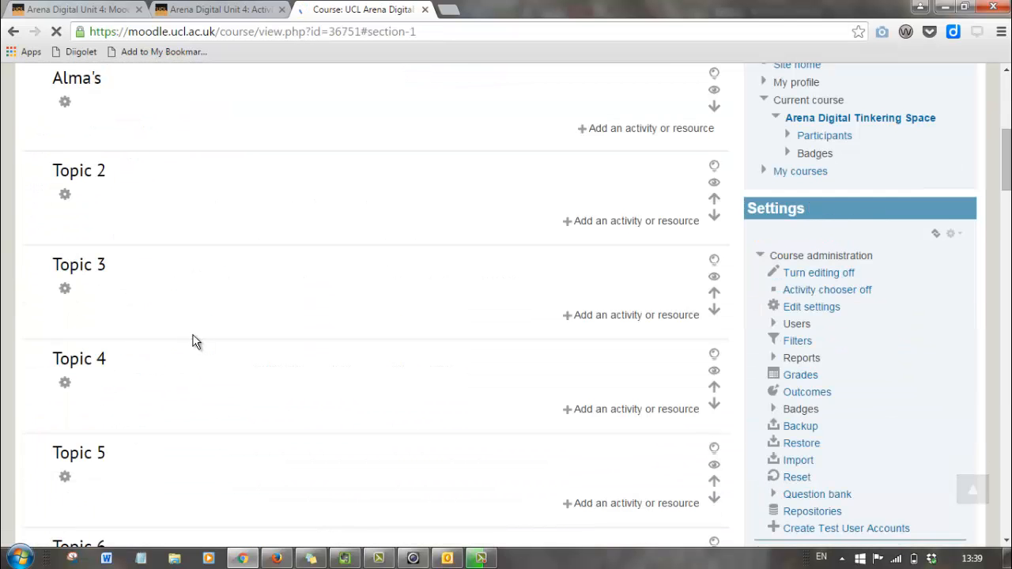
Duplicate the Moodle Quiz example from its Edit menu, adding a copy beneath it in Welcome.
click(235, 10)
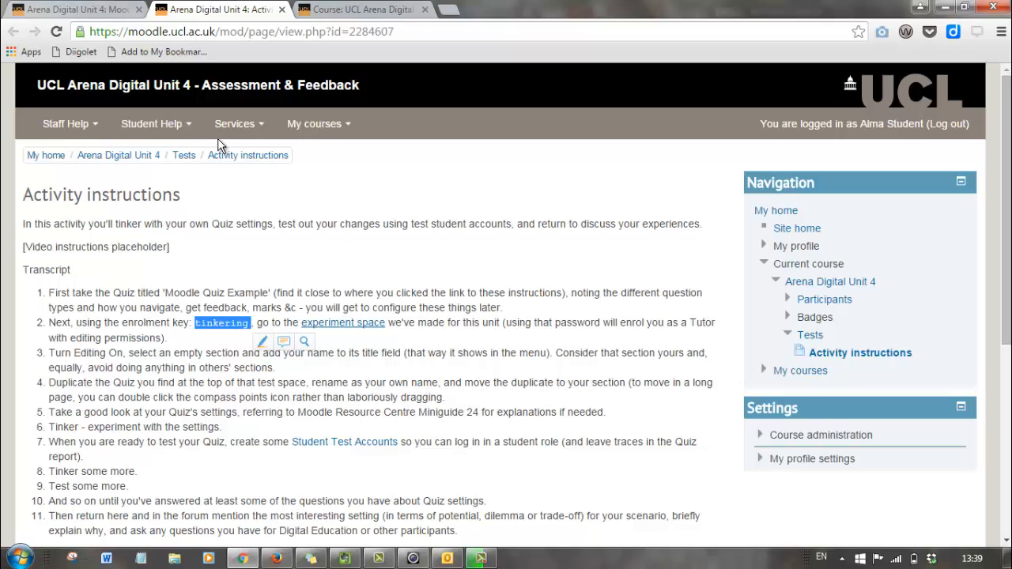
click(363, 11)
scroll(323, 260, up, 5)
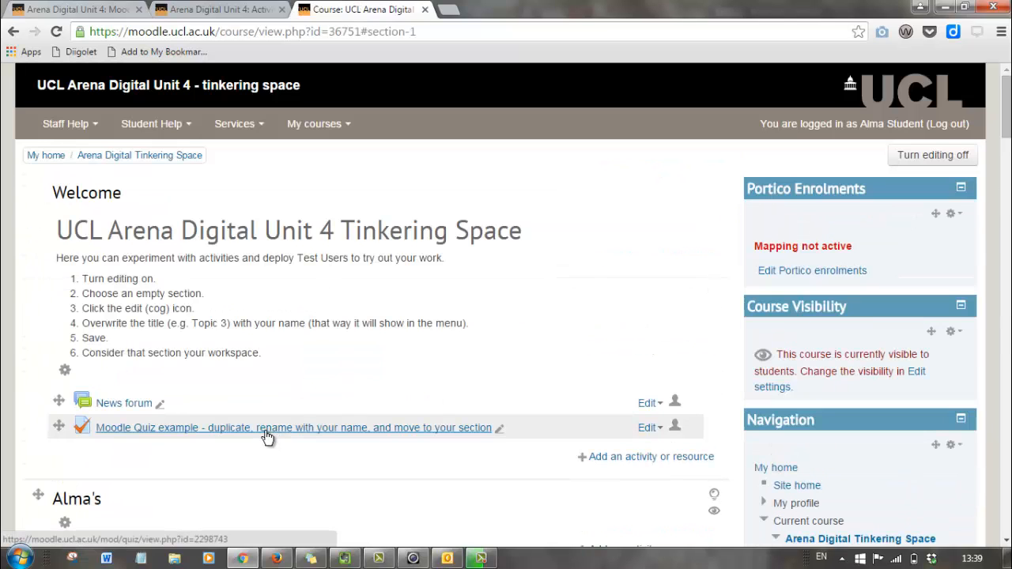
click(648, 429)
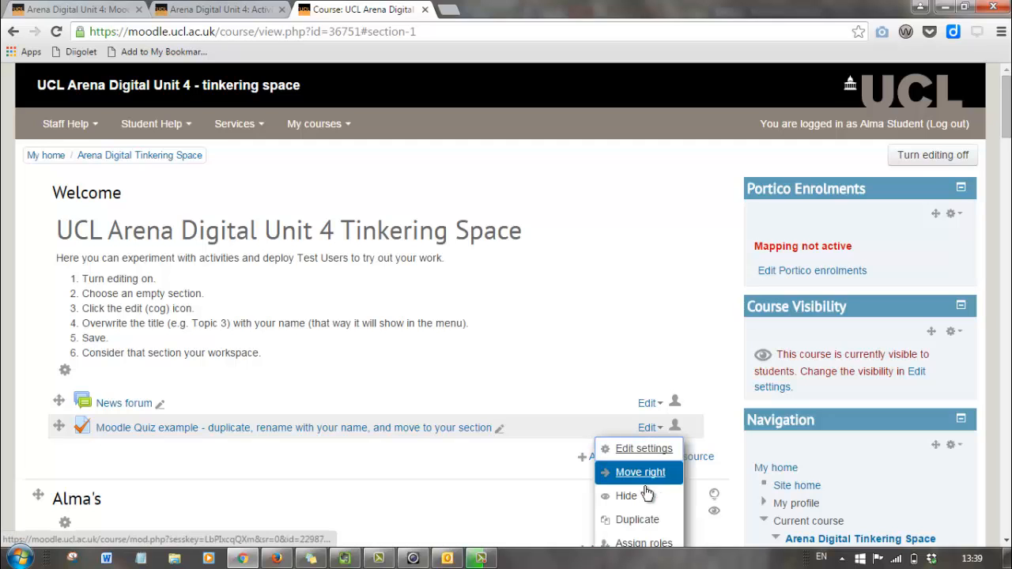
click(641, 520)
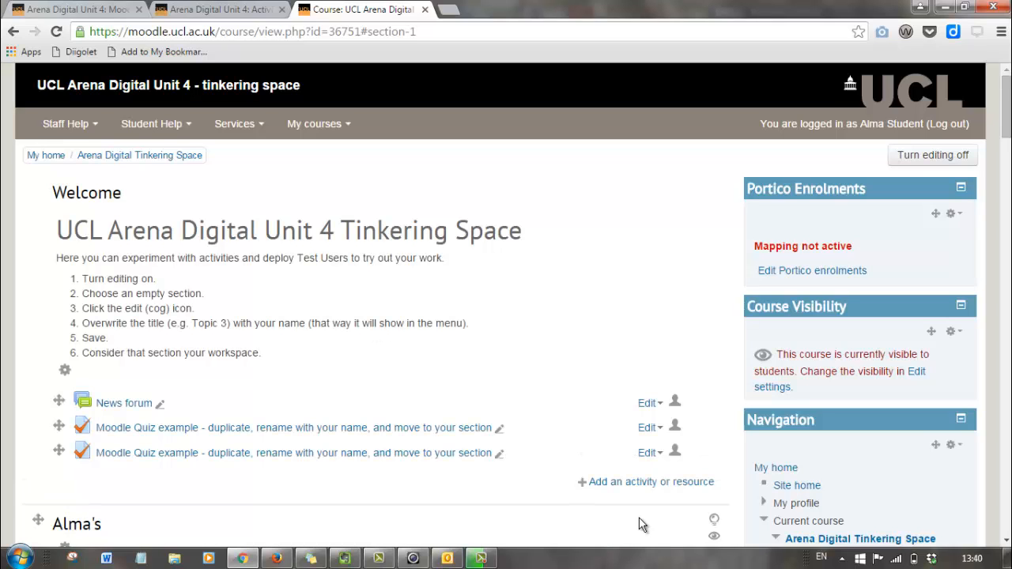
Rename the duplicated quiz to the student's own quiz name.
click(498, 456)
text(Alma's quiz)
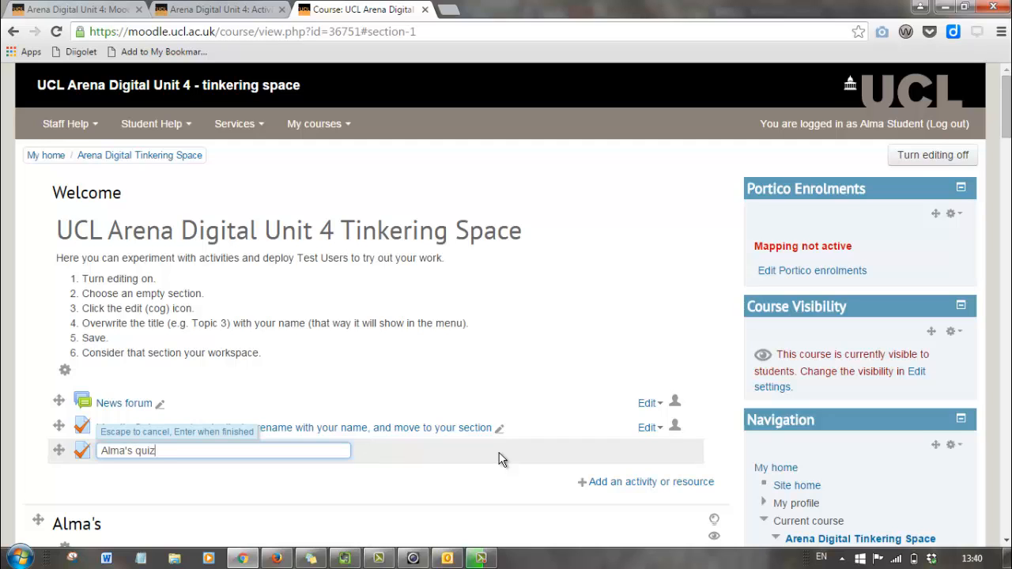
key(Return)
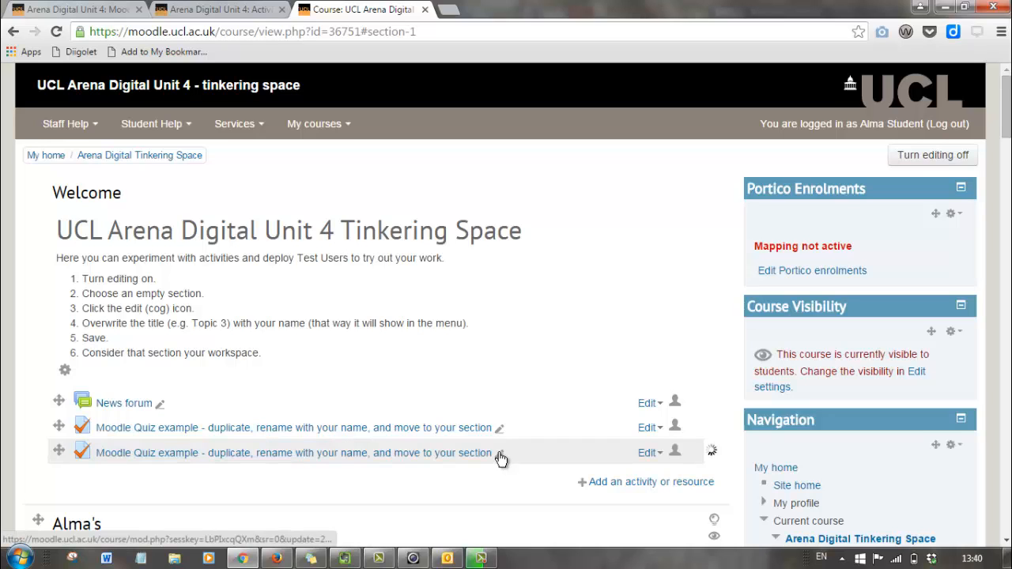
Move the renamed quiz to the top of the student's personal section.
scroll(415, 473, down, 5)
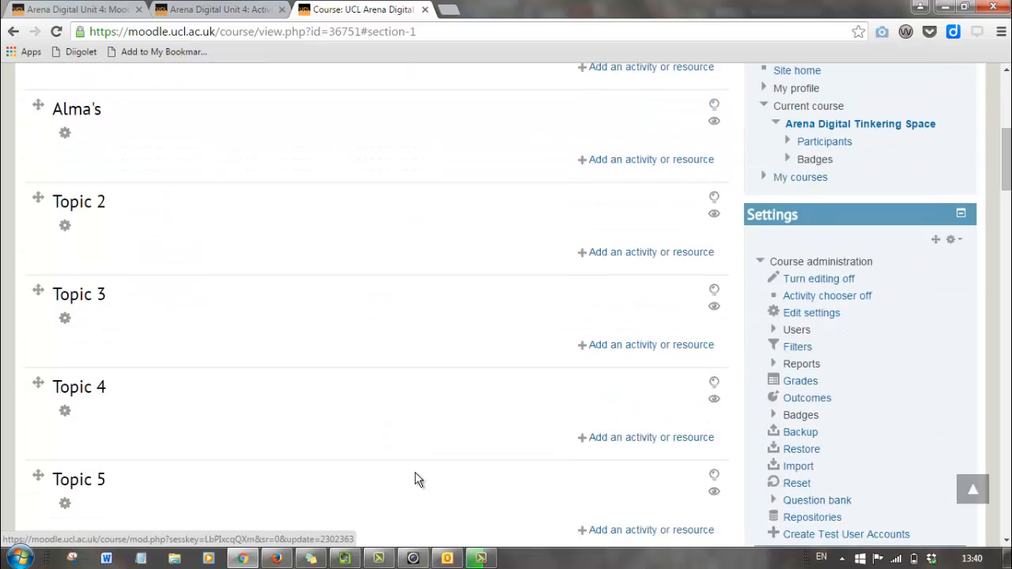
scroll(415, 473, up, 2)
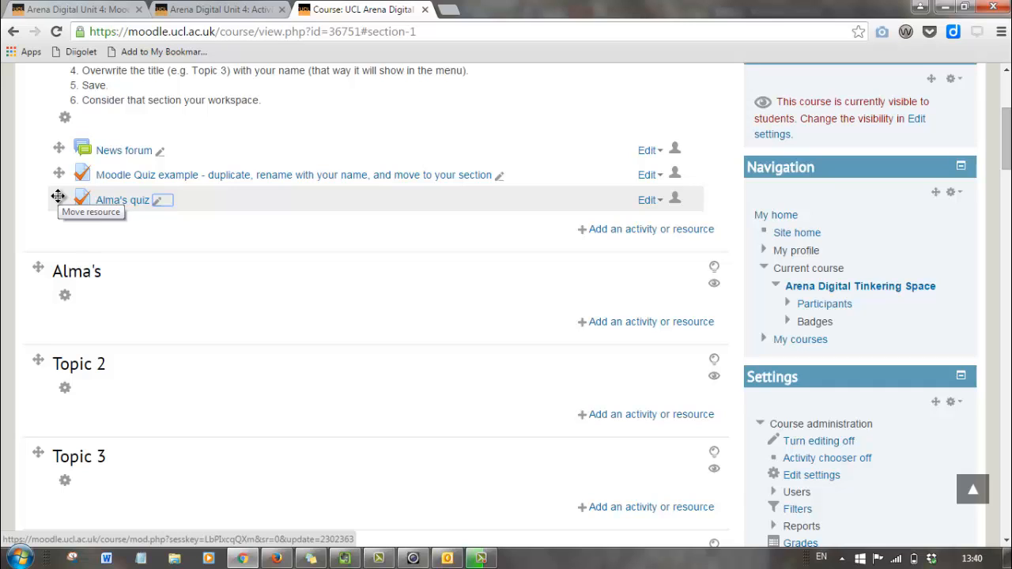
click(58, 196)
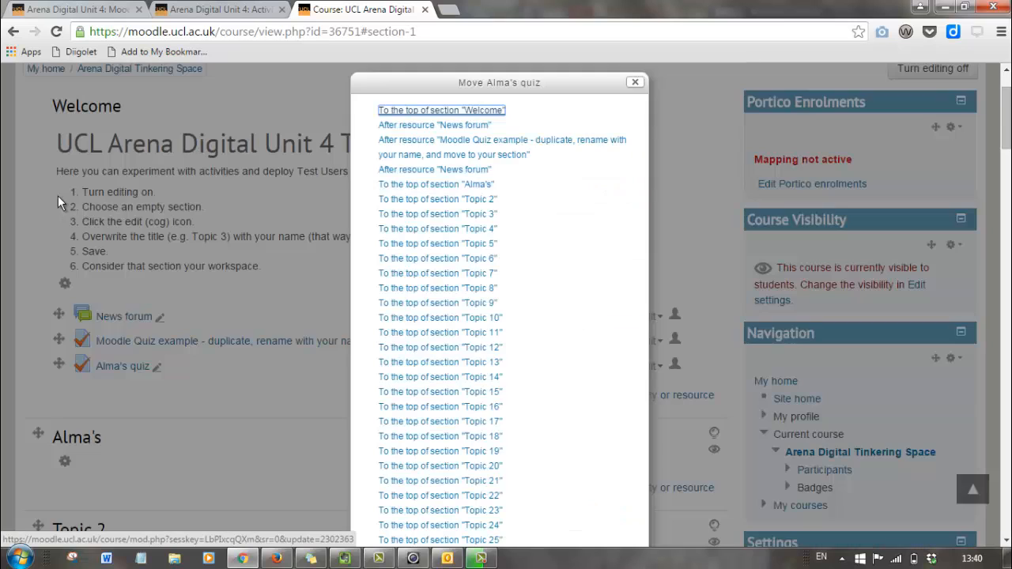
click(449, 187)
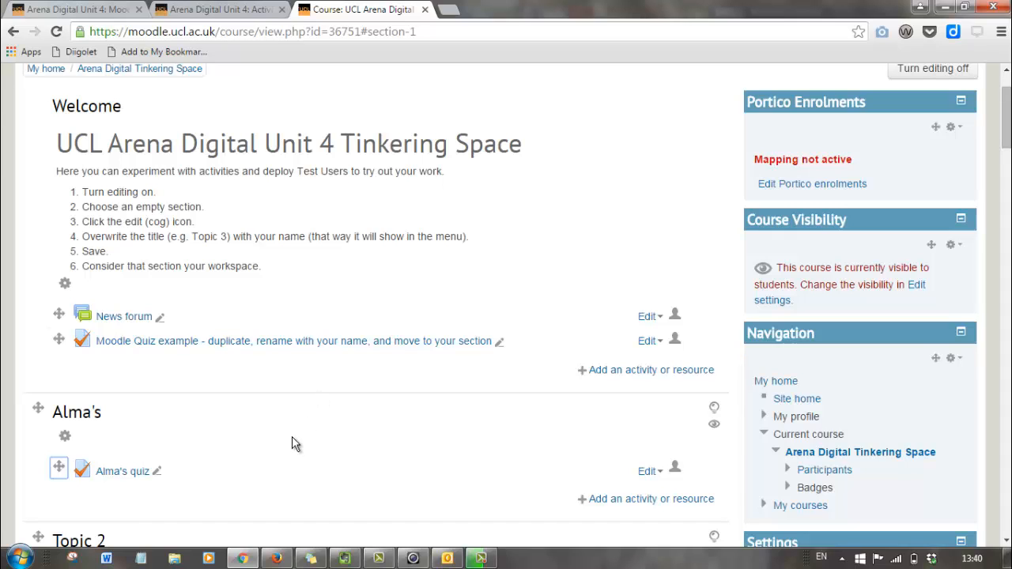
scroll(291, 443, down, 1)
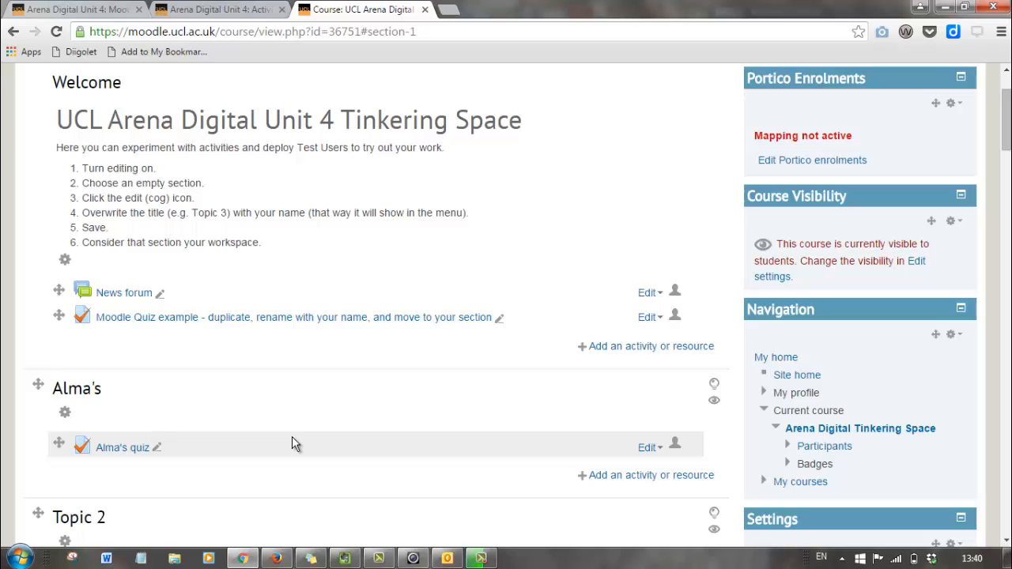
Open the copied quiz's Edit settings form, expanding all sections to show the 10-minute limit and 1 attempt.
click(184, 7)
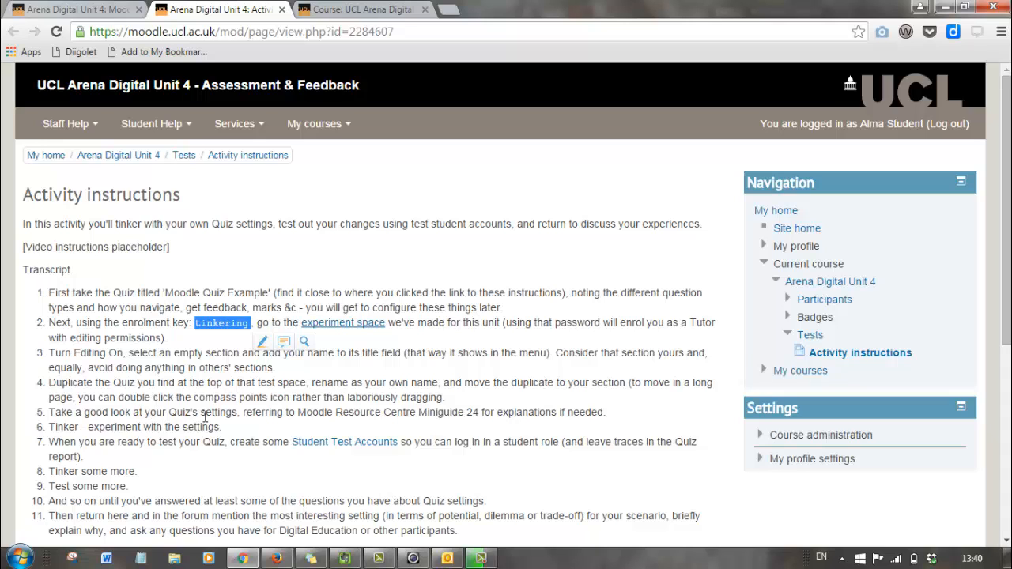
click(368, 10)
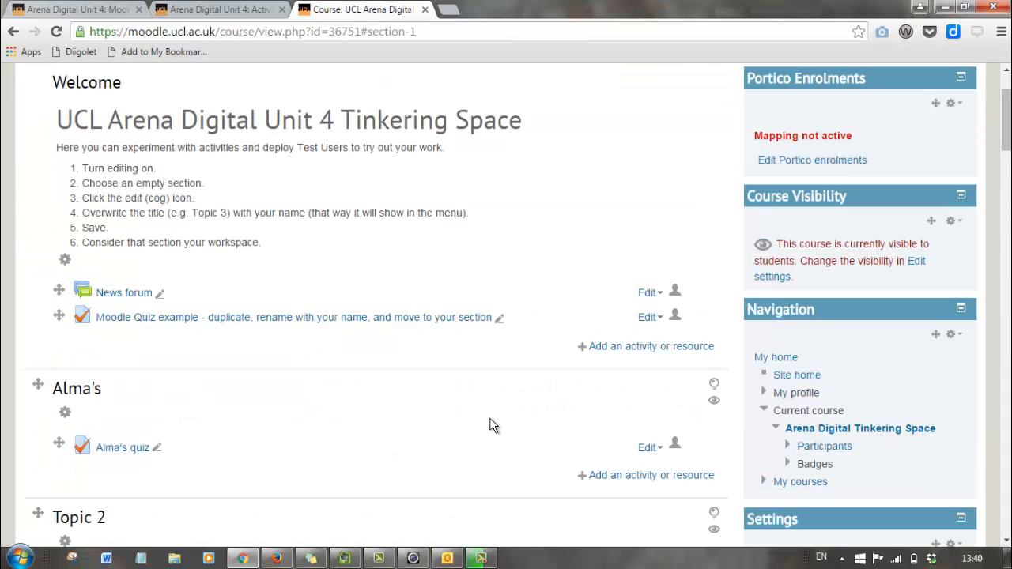
click(648, 448)
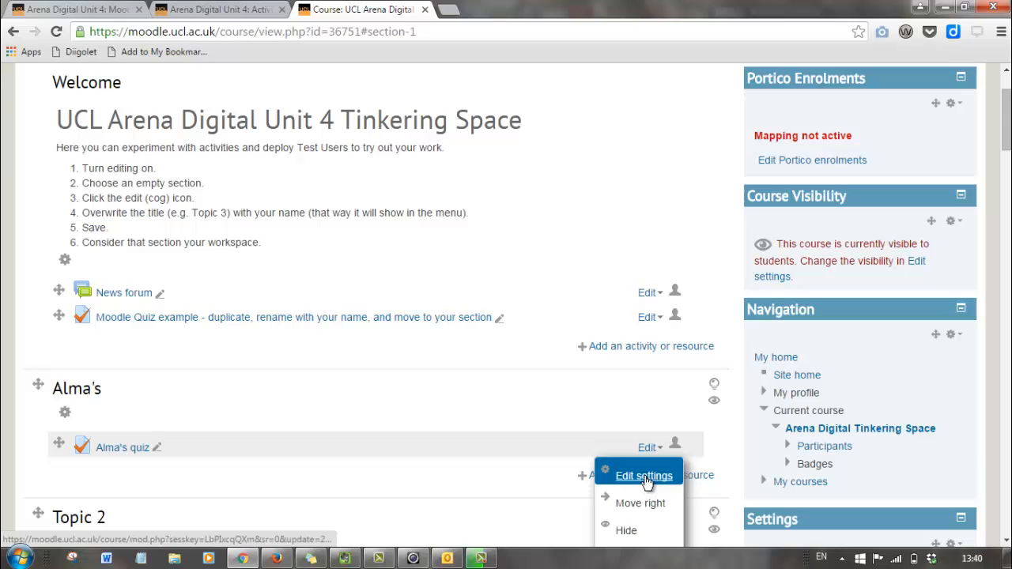
click(645, 477)
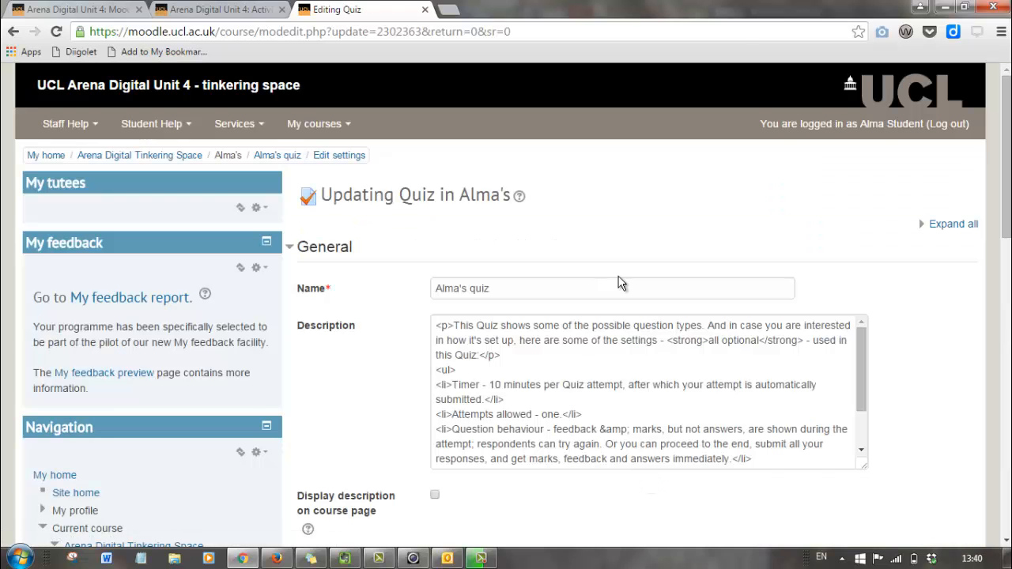
scroll(622, 285, down, 3)
scroll(622, 285, up, 3)
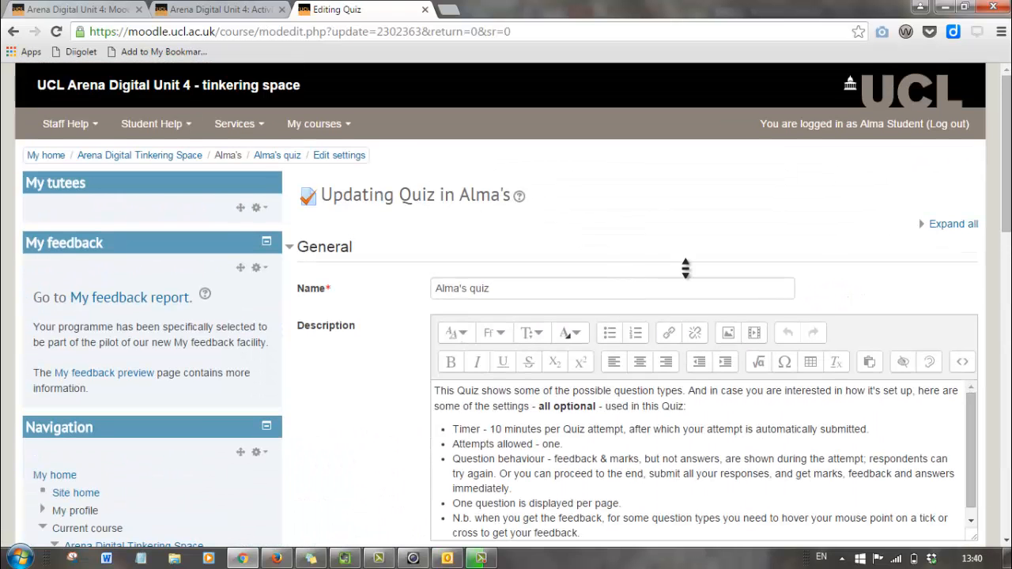
click(926, 227)
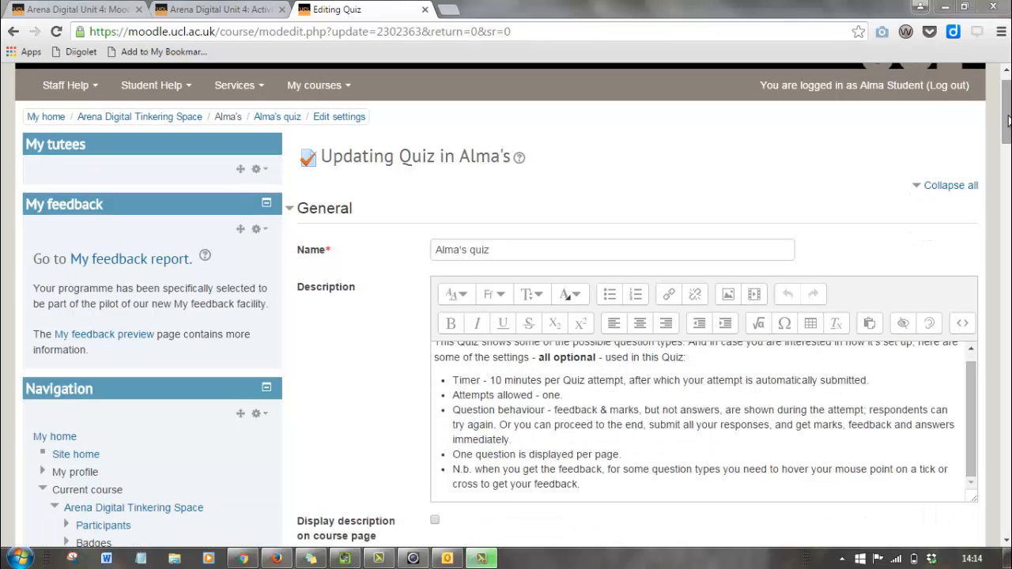
drag(1008, 118, 1008, 214)
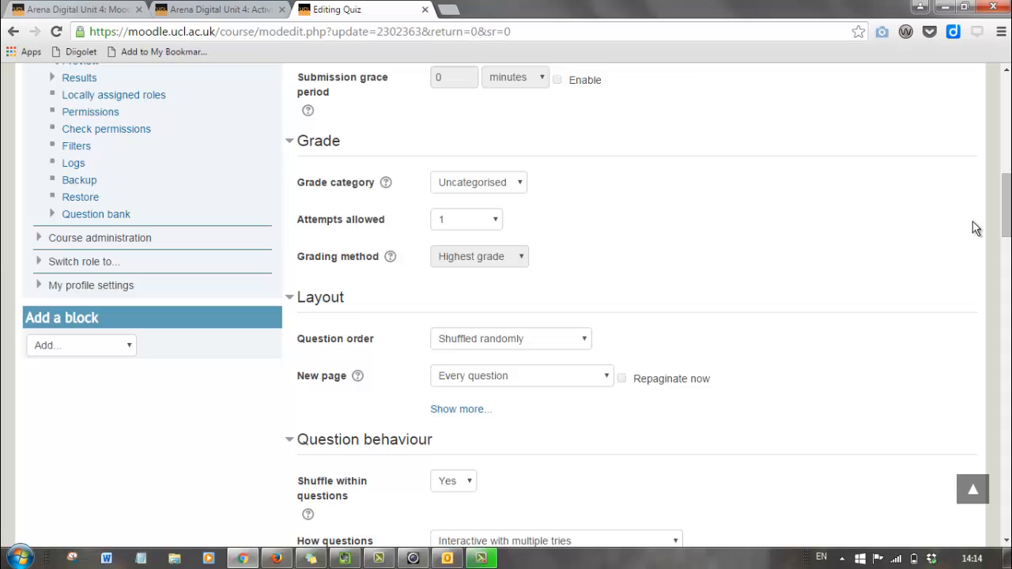
scroll(1008, 208, down, 3)
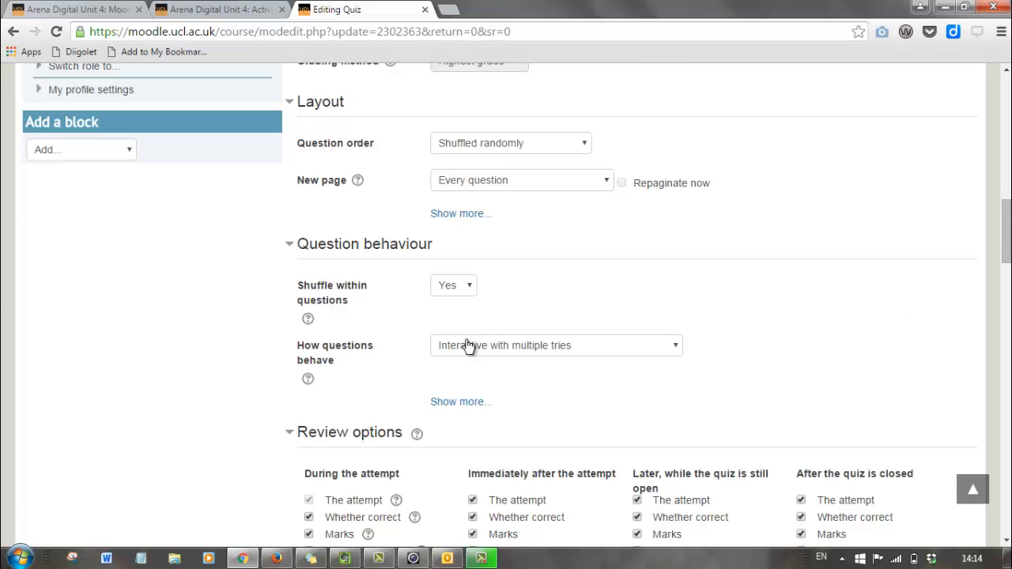
drag(1008, 248, 1009, 278)
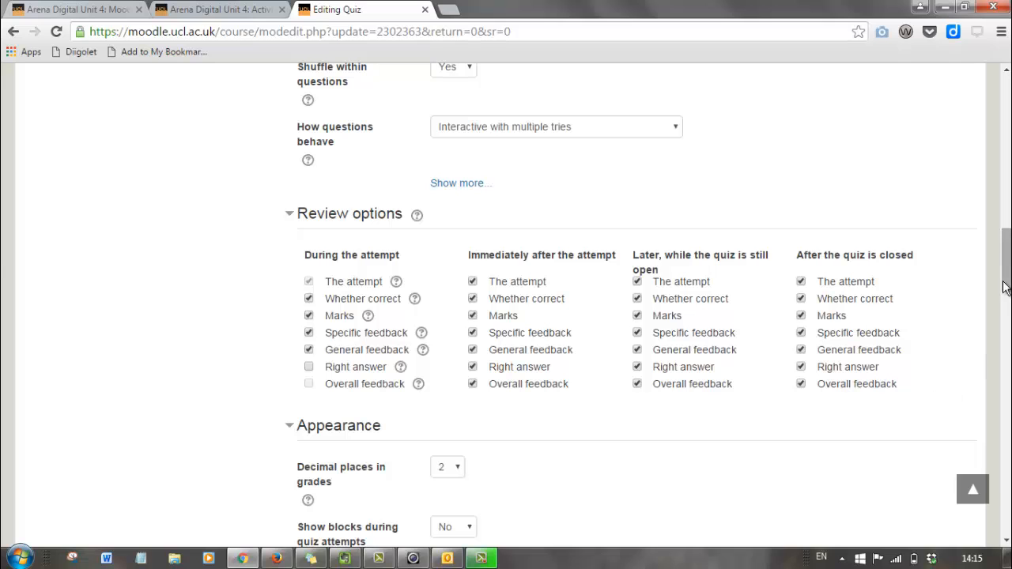
drag(1007, 274, 1009, 366)
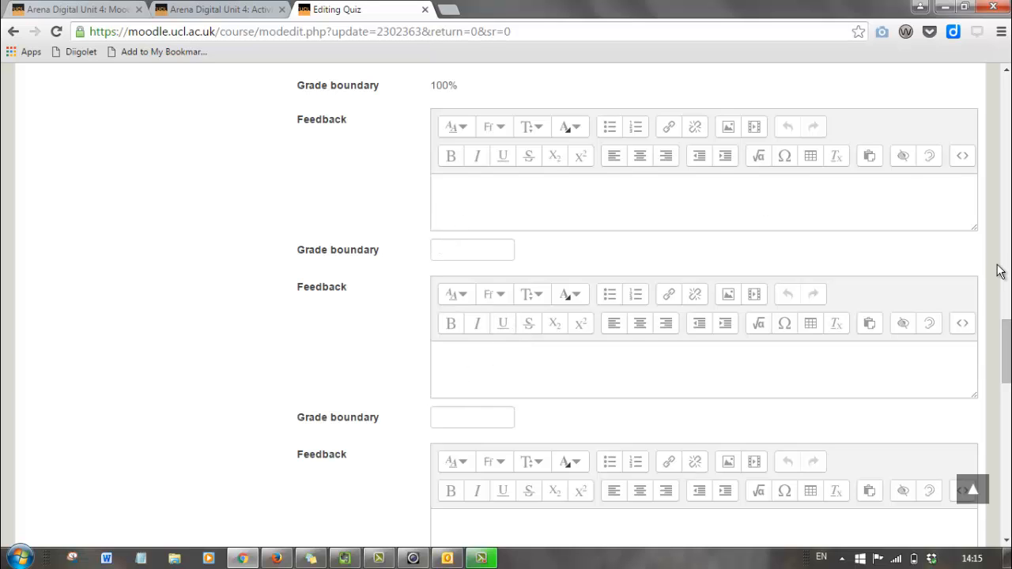
drag(1008, 362, 1009, 465)
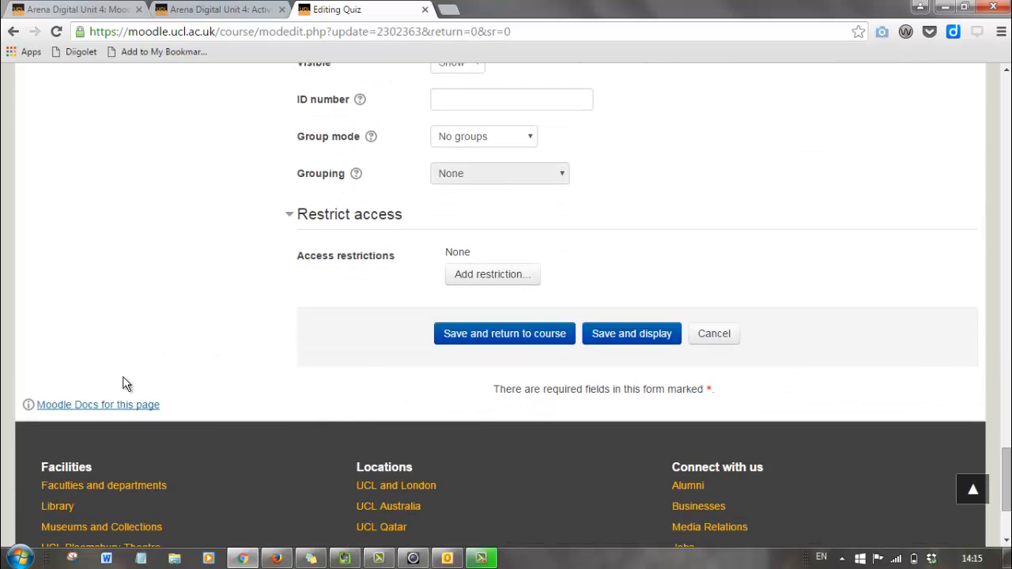
Open the Moodle Docs 'Quiz settings' page (version 2.8) in a new tab, then return to the form.
right_click(87, 404)
click(214, 247)
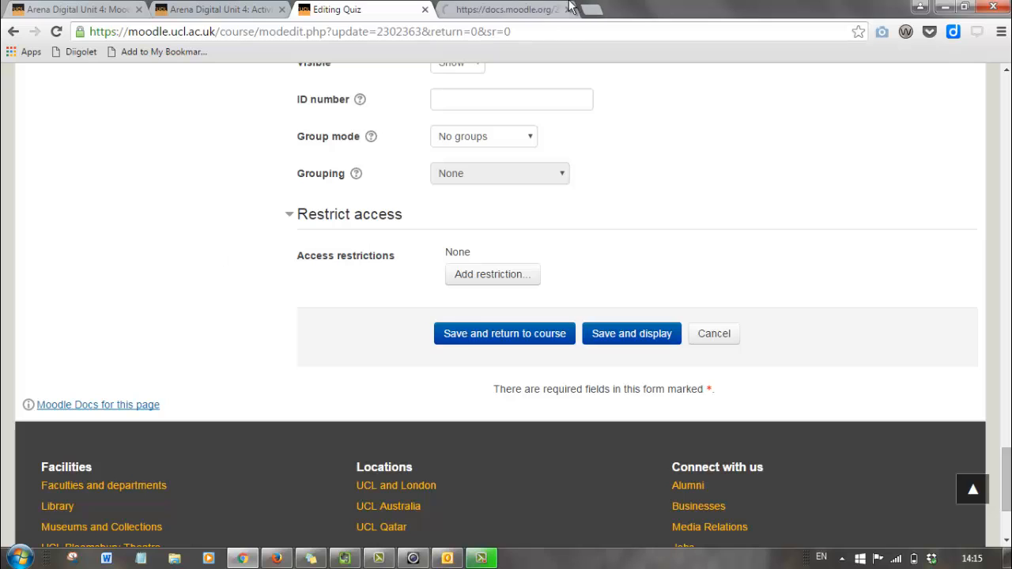
click(484, 11)
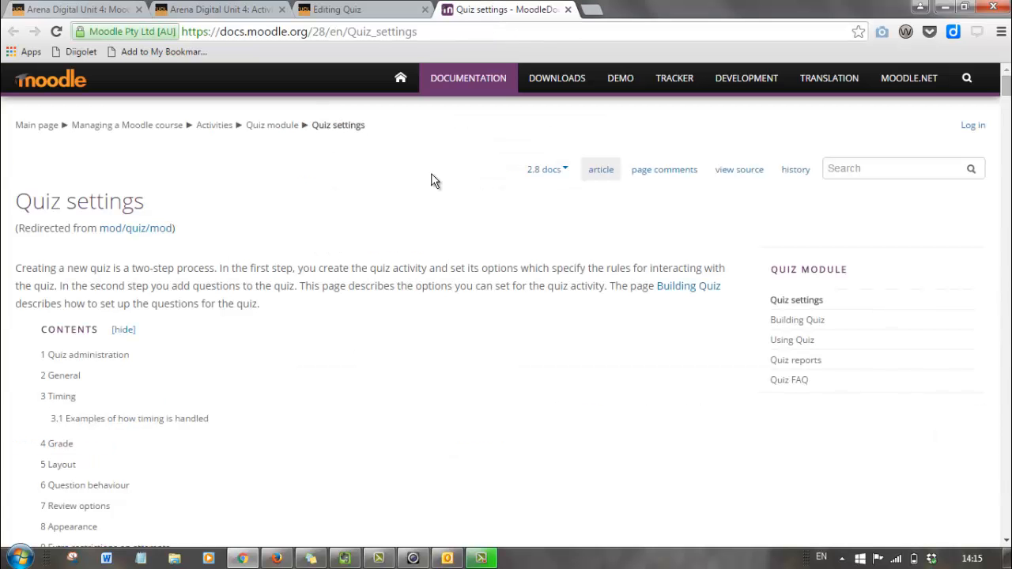
middle_click(536, 316)
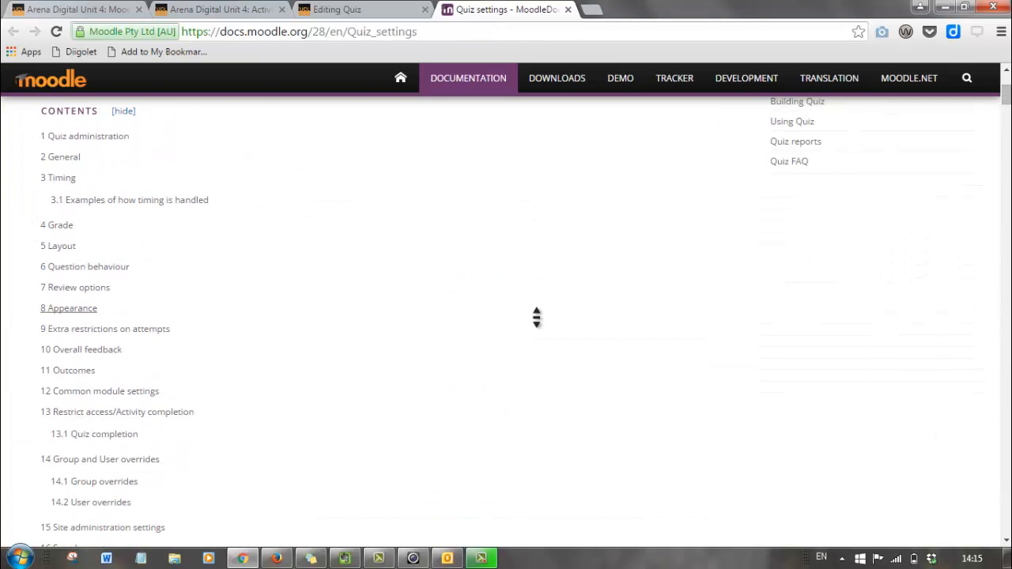
scroll(536, 317, up, 3)
click(348, 9)
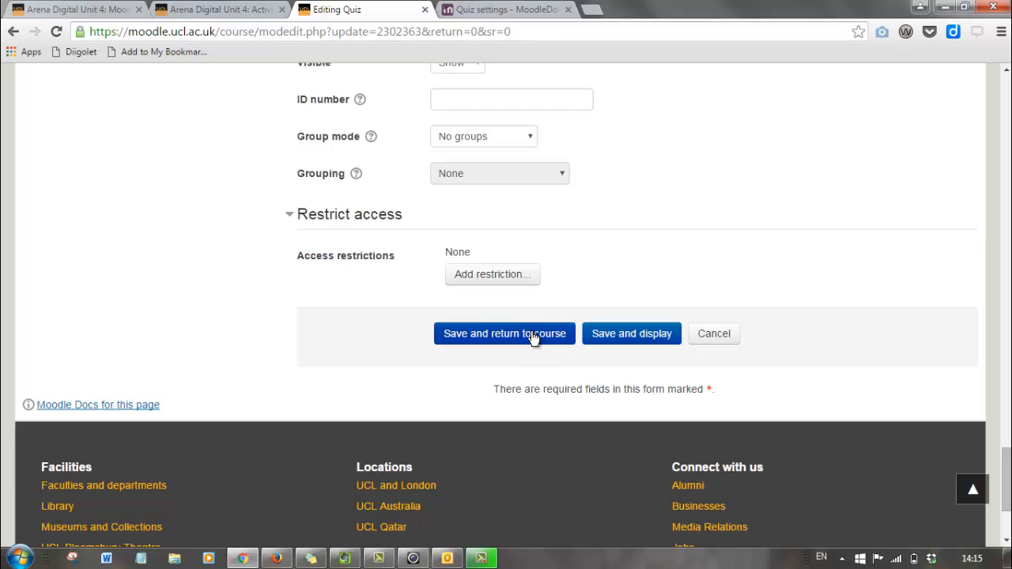
Submit the copied quiz's settings with Save and display.
click(633, 334)
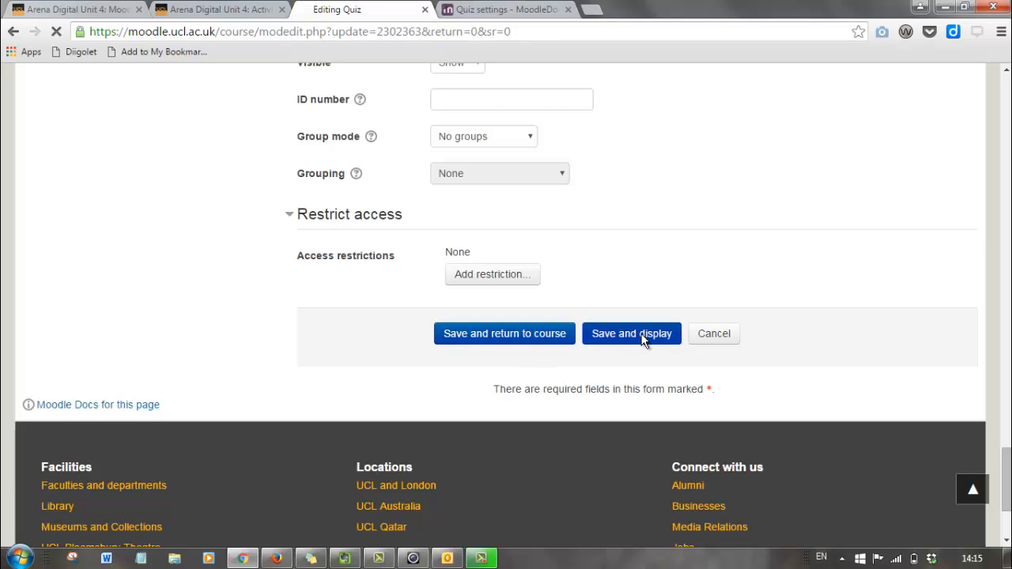